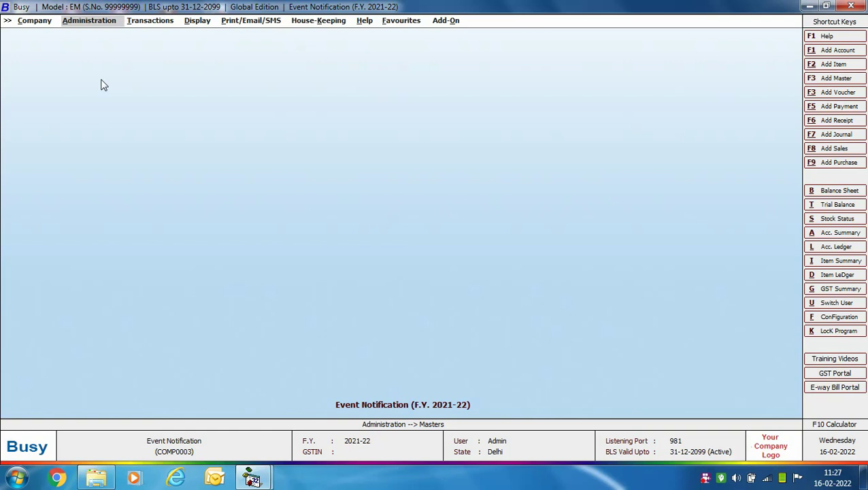
Set Enable Event Notification to Y in the General features and options
{"action": "left_click", "coordinate": [111, 21]}
{"action": "left_click", "coordinate": [107, 46]}
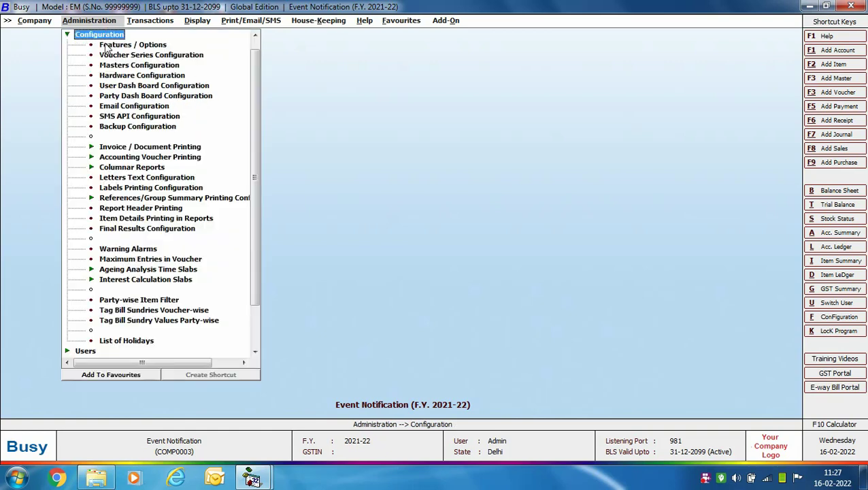
{"action": "left_click", "coordinate": [107, 46]}
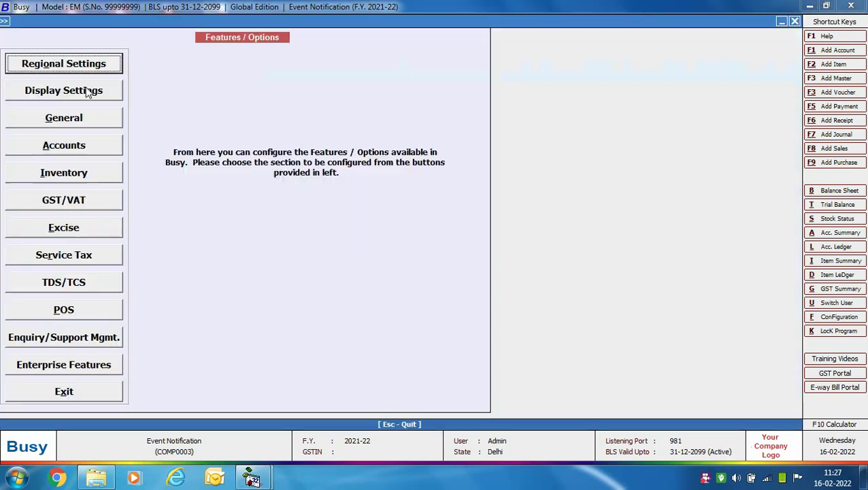
{"action": "left_click", "coordinate": [34, 119]}
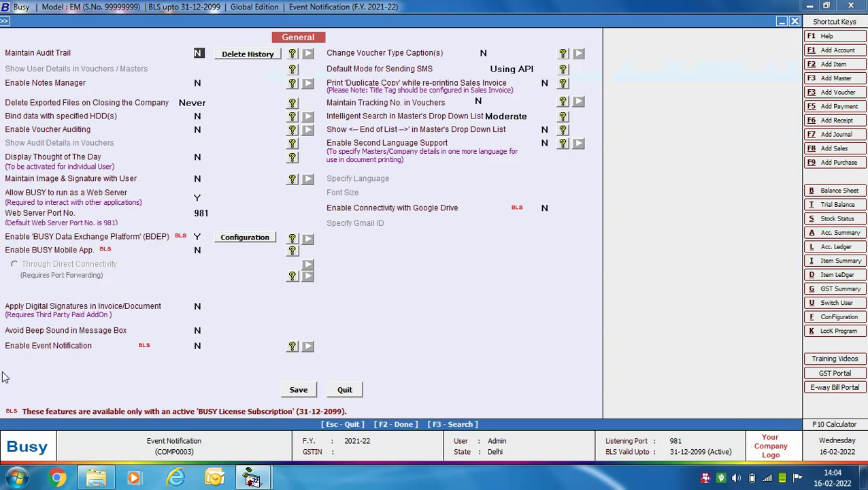
{"action": "left_click", "coordinate": [198, 347]}
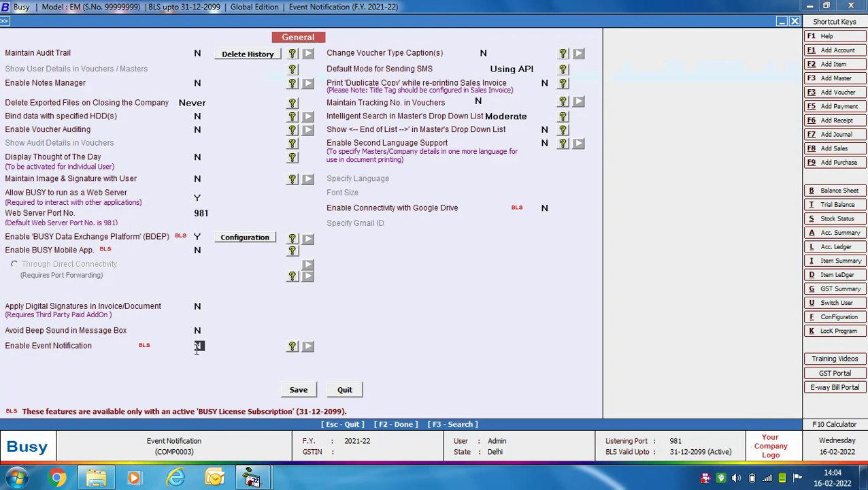
{"action": "key", "text": "y"}
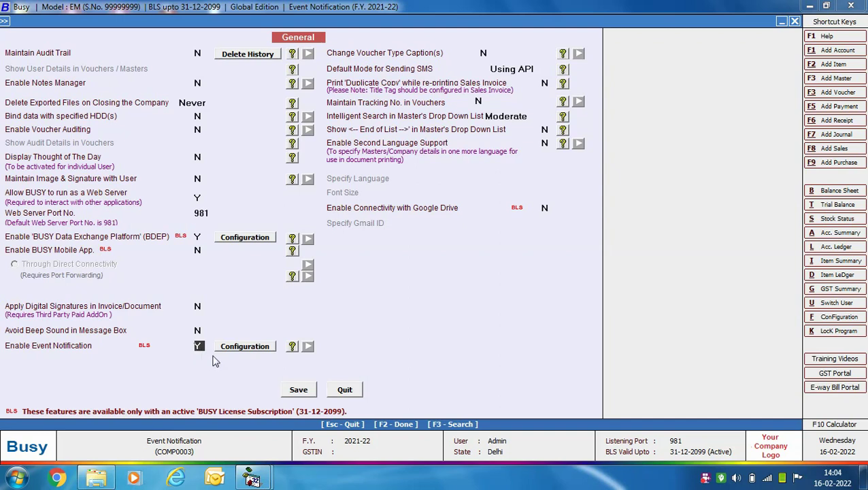
Enter two recipient mobile numbers, separated by a semicolon, in the Event Notification configuration
{"action": "left_click", "coordinate": [246, 352]}
{"action": "left_click", "coordinate": [247, 347]}
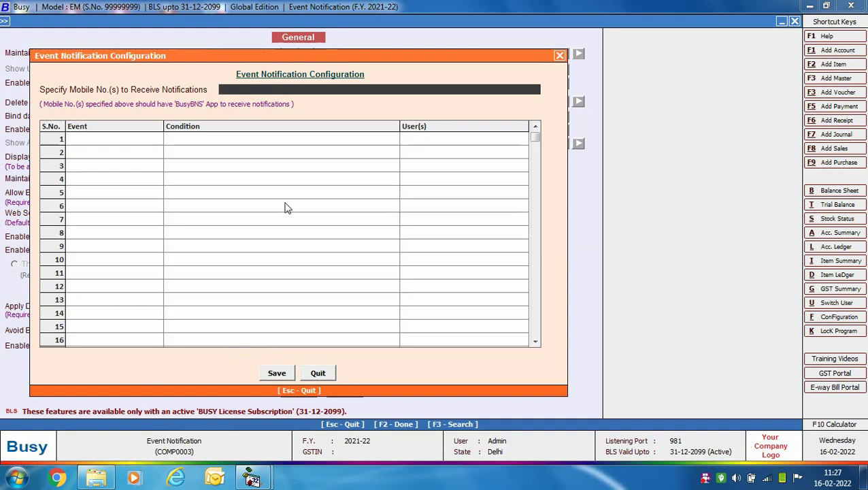
{"action": "type", "text": "9898989898;9999999999"}
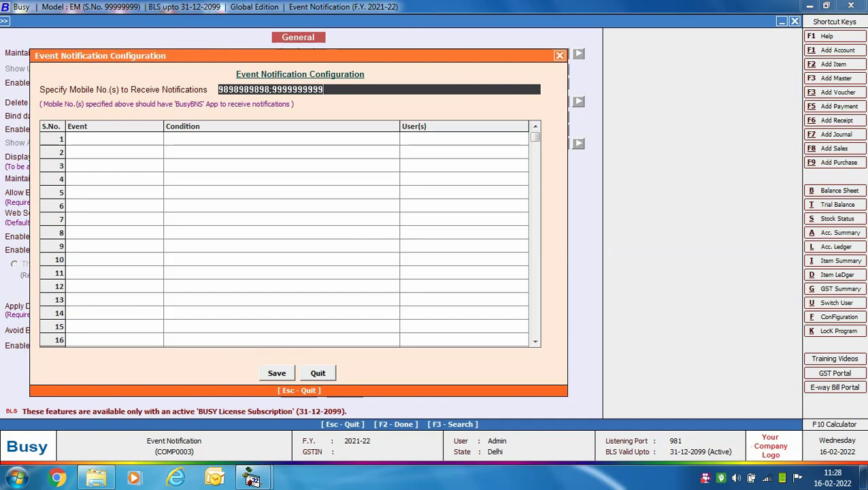
{"action": "key", "text": "Return"}
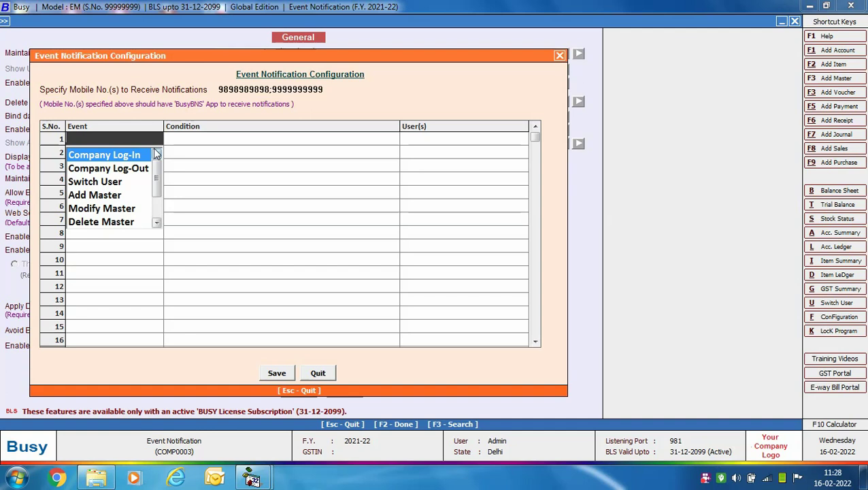
Set row 1 to the Company Log-In event for All Users except Super User
{"action": "key", "text": "Return"}
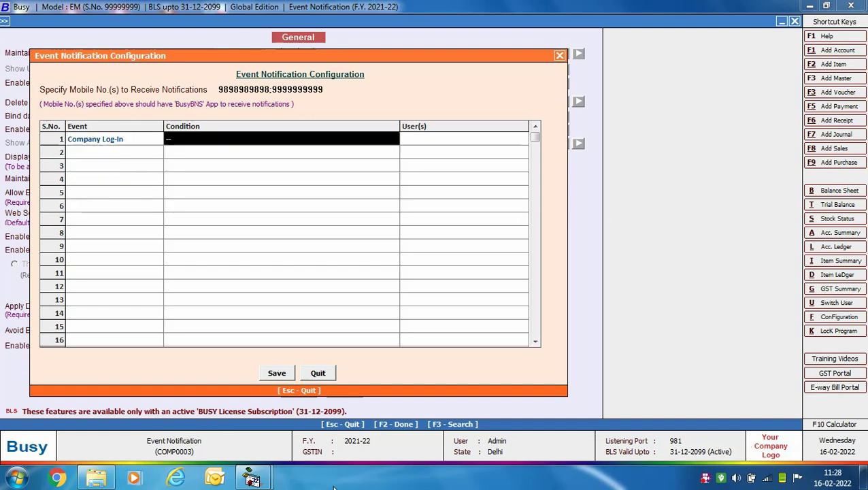
{"action": "key", "text": "Return"}
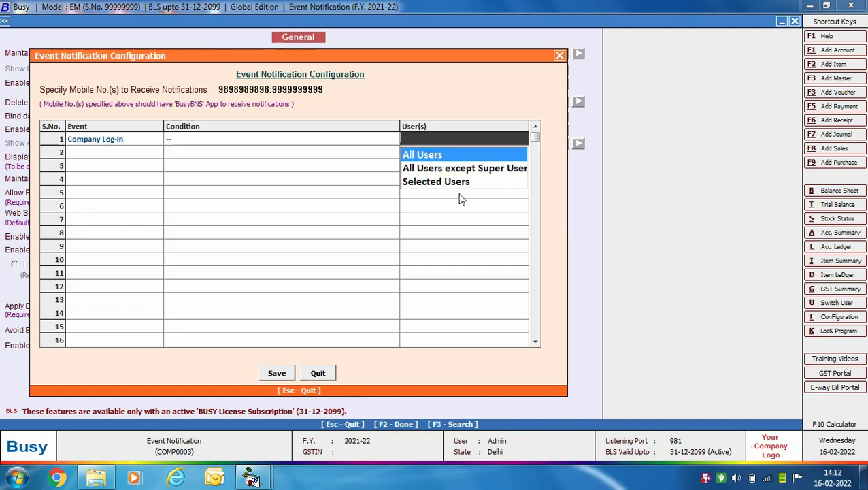
{"action": "key", "text": "Down"}
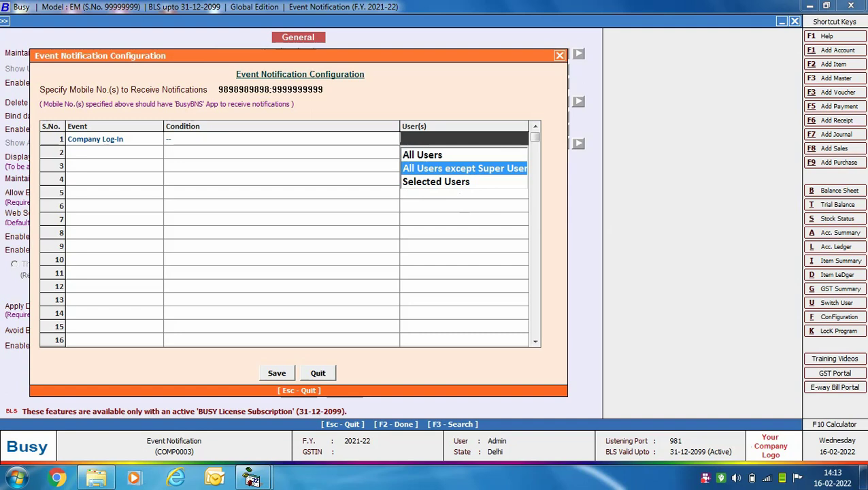
{"action": "key", "text": "Return"}
{"action": "key", "text": "Down"}
{"action": "key", "text": "Down"}
{"action": "key", "text": "Down"}
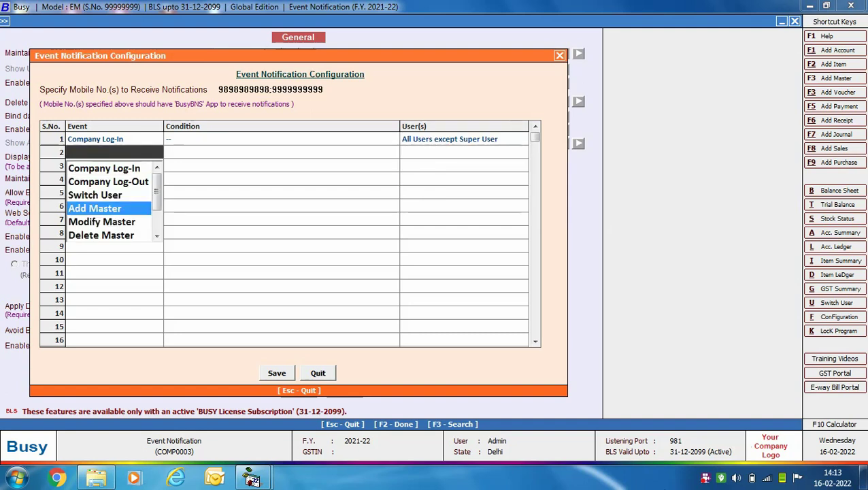
Make row 2 an Add Master event with Account and Item set to Yes, for All Users except Super User
{"action": "key", "text": "Return"}
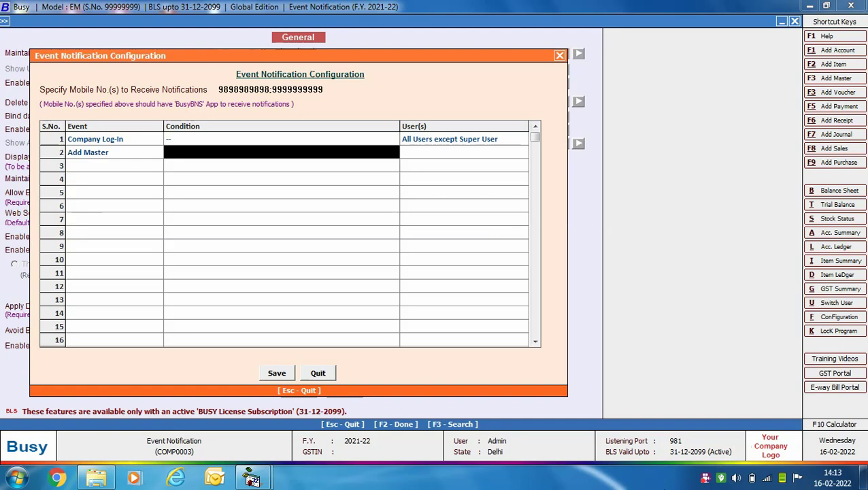
{"action": "key", "text": "Return"}
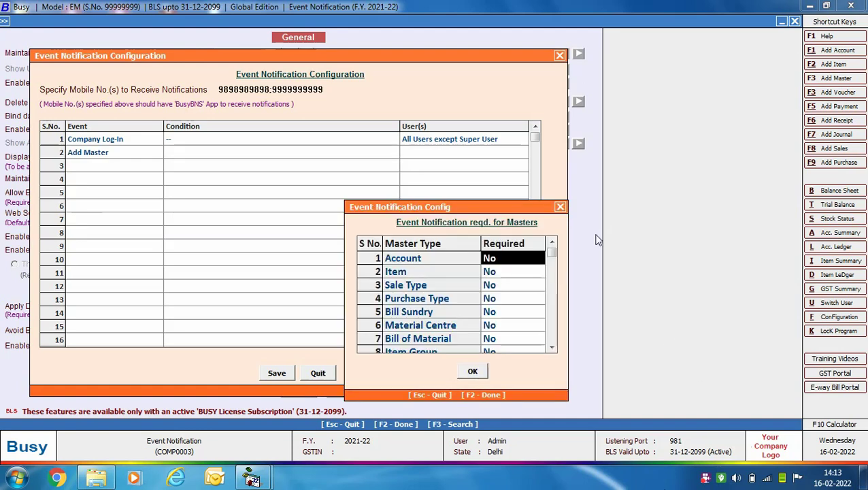
{"action": "key", "text": "Return"}
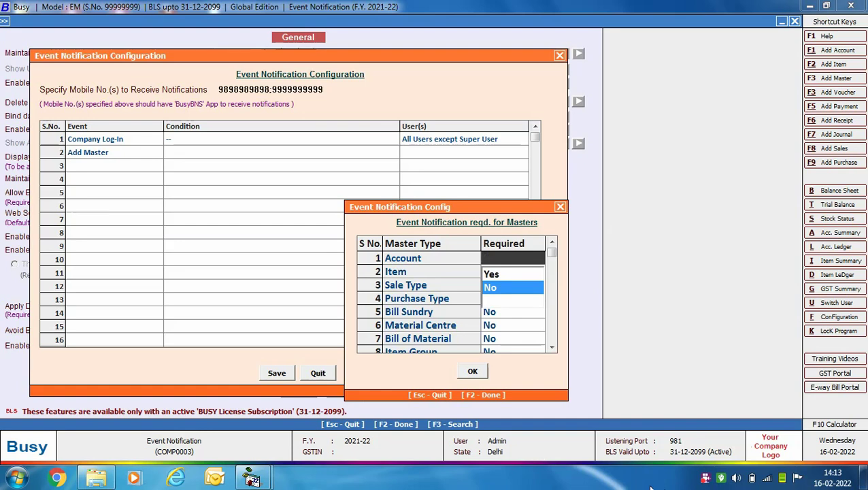
{"action": "key", "text": "Up"}
{"action": "key", "text": "Return"}
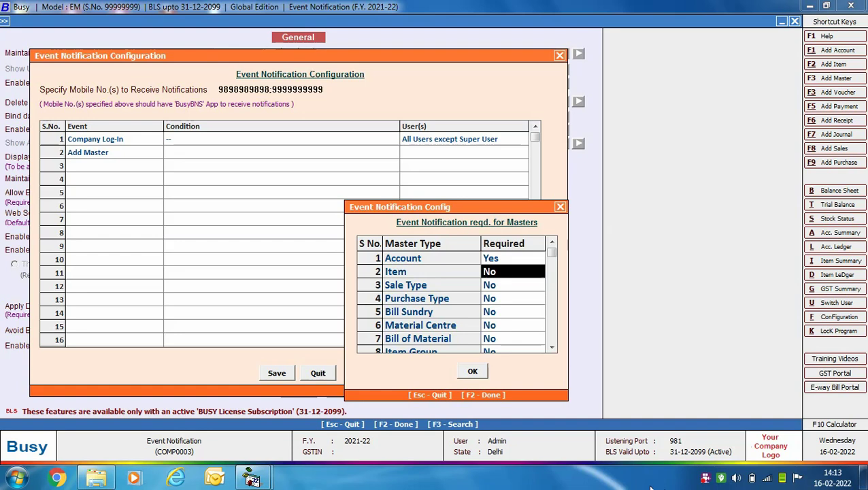
{"action": "key", "text": "Return"}
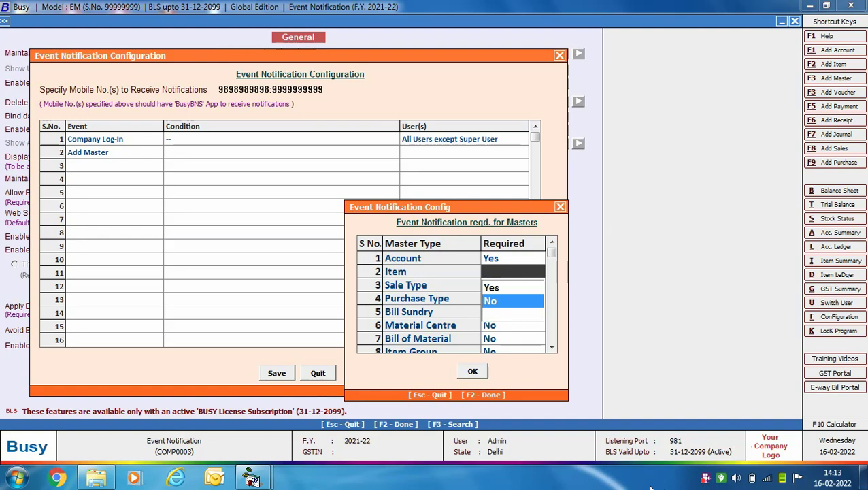
{"action": "key", "text": "Up"}
{"action": "key", "text": "Return"}
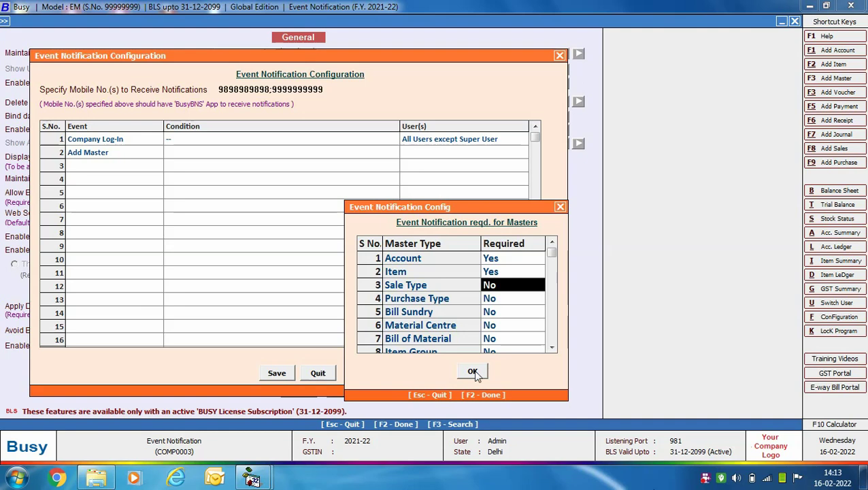
{"action": "key", "text": "F2"}
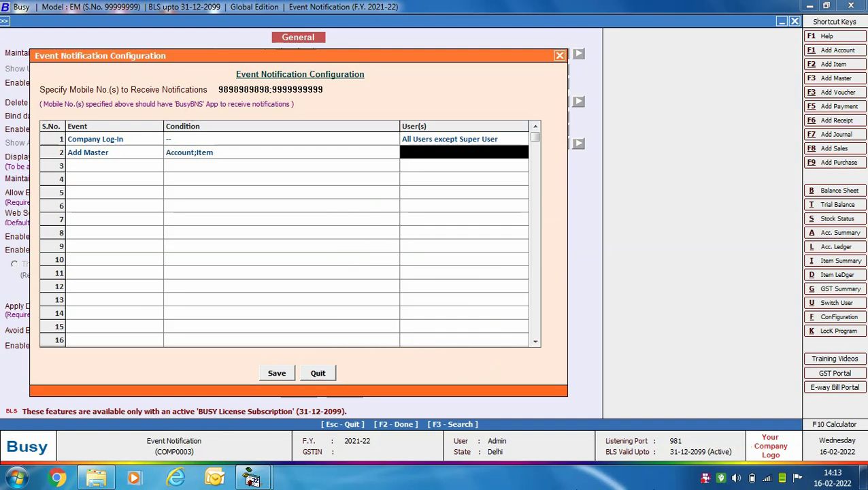
{"action": "key", "text": "Return"}
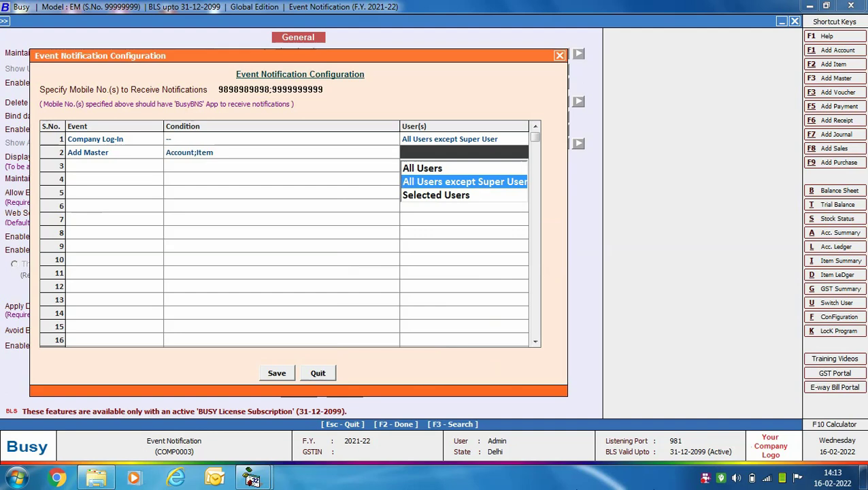
{"action": "key", "text": "Return"}
Make row 3 a Modify Master event with Account and Item set to Yes, for All Users except Super User
{"action": "key", "text": "Return"}
{"action": "key", "text": "Down"}
{"action": "key", "text": "Down"}
{"action": "key", "text": "Down"}
{"action": "key", "text": "Down"}
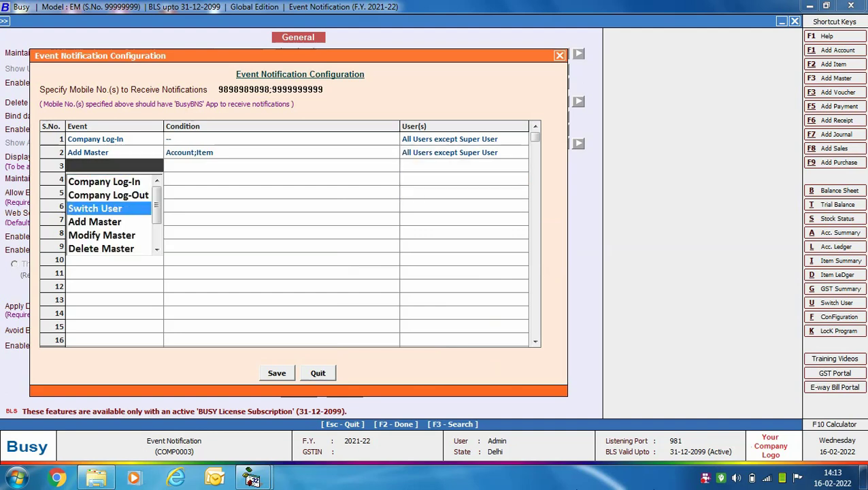
{"action": "key", "text": "Return"}
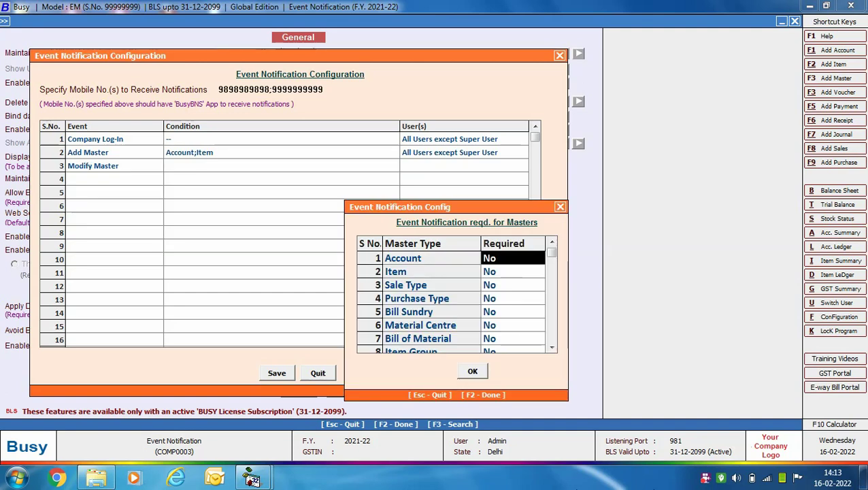
{"action": "key", "text": "Up"}
{"action": "key", "text": "Return"}
{"action": "key", "text": "Return"}
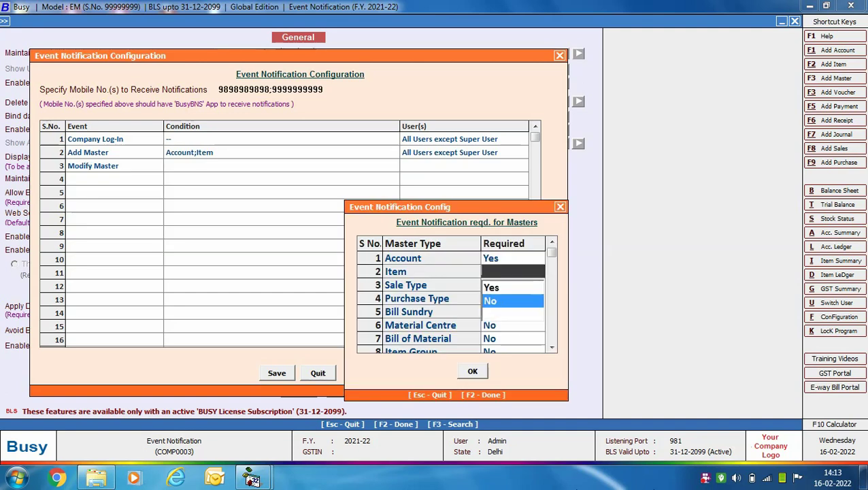
{"action": "key", "text": "Up"}
{"action": "key", "text": "Return"}
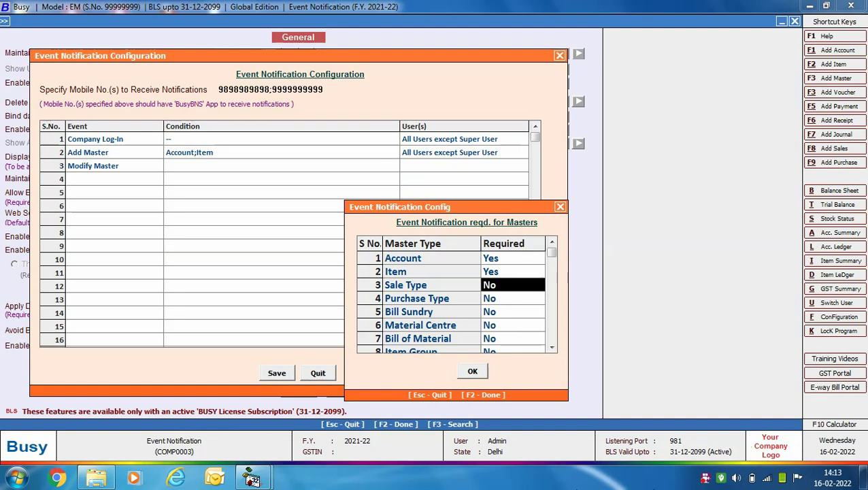
{"action": "left_click", "coordinate": [471, 372]}
{"action": "left_click", "coordinate": [420, 167]}
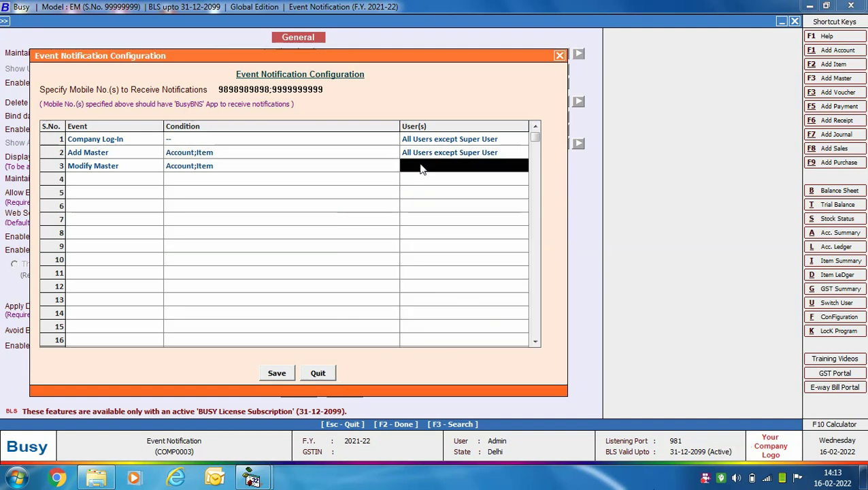
{"action": "key", "text": "Down"}
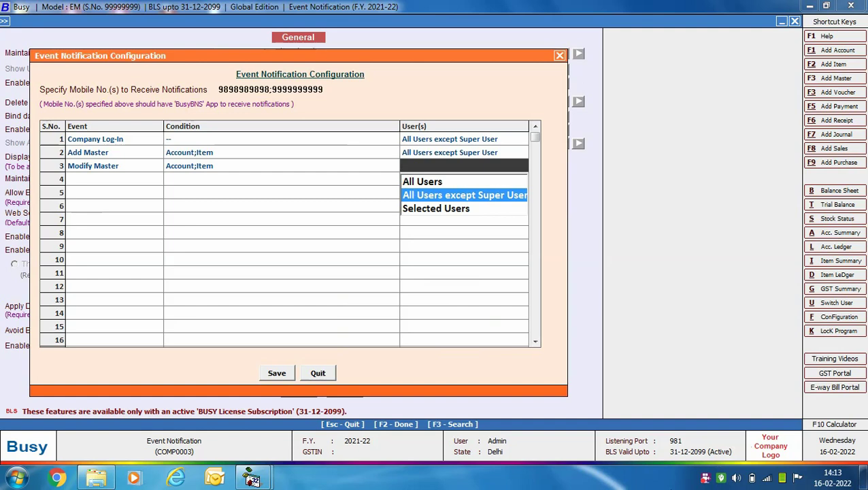
{"action": "key", "text": "Return"}
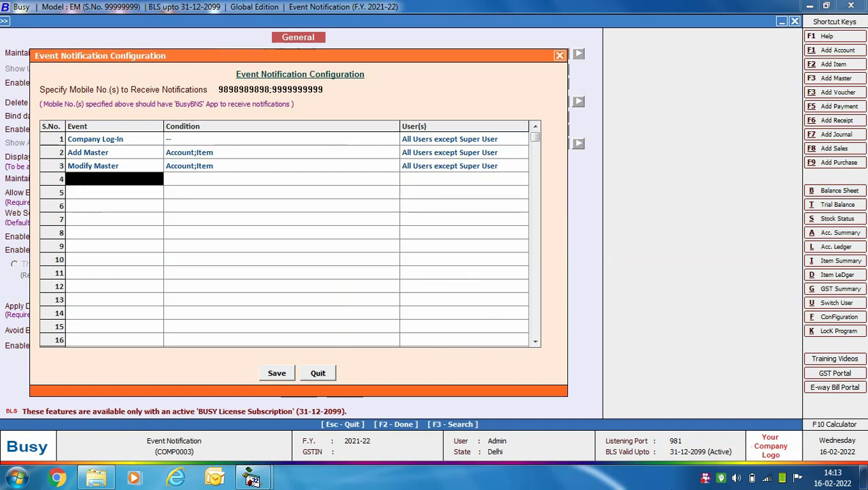
{"action": "key", "text": "Return"}
{"action": "key", "text": "Down"}
{"action": "key", "text": "Down"}
{"action": "key", "text": "Down"}
{"action": "key", "text": "Down"}
{"action": "key", "text": "Down"}
{"action": "key", "text": "Down"}
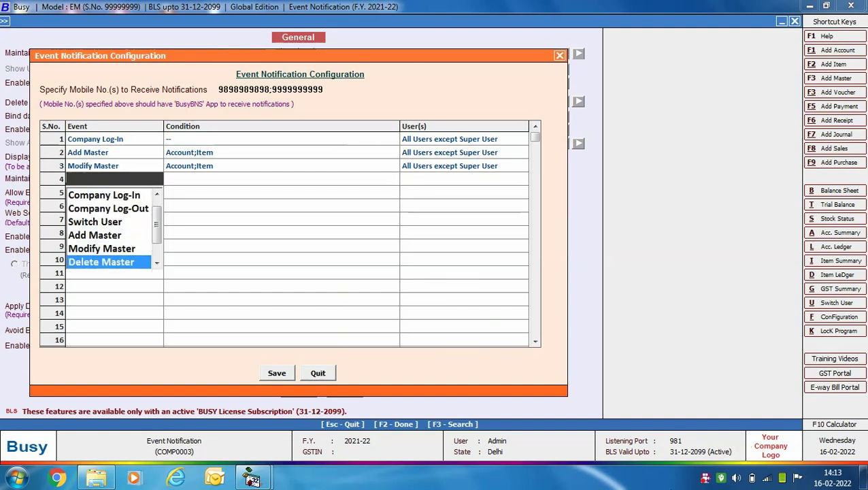
Make row 4 an Add Voucher event requiring Sales, Purchase, Sales Return and Purchase Return vouchers
{"action": "key", "text": "Return"}
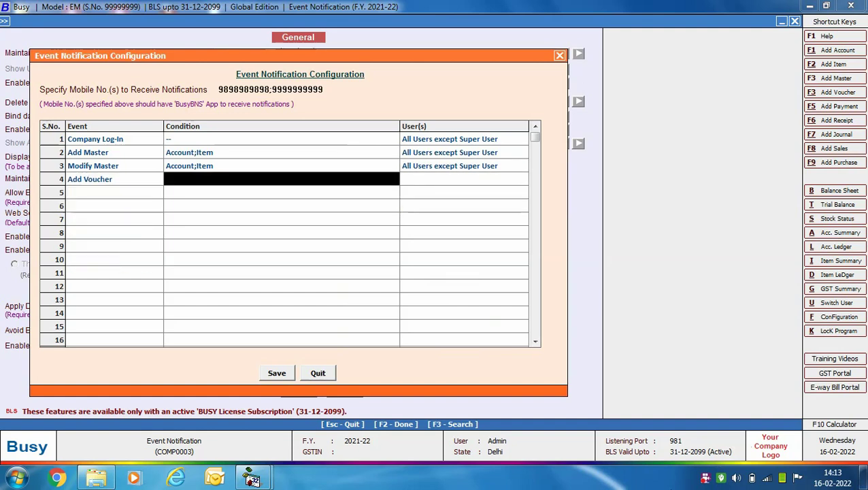
{"action": "key", "text": "Return"}
{"action": "key", "text": "Return"}
{"action": "key", "text": "Up"}
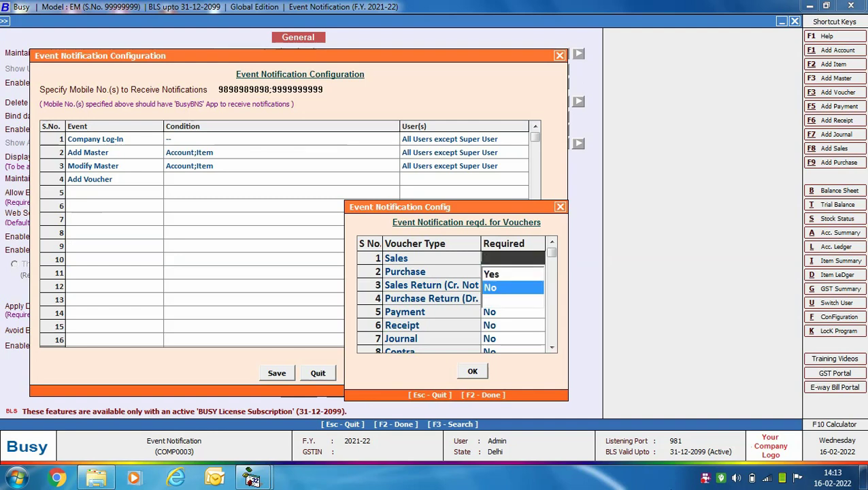
{"action": "key", "text": "Return"}
{"action": "key", "text": "Return"}
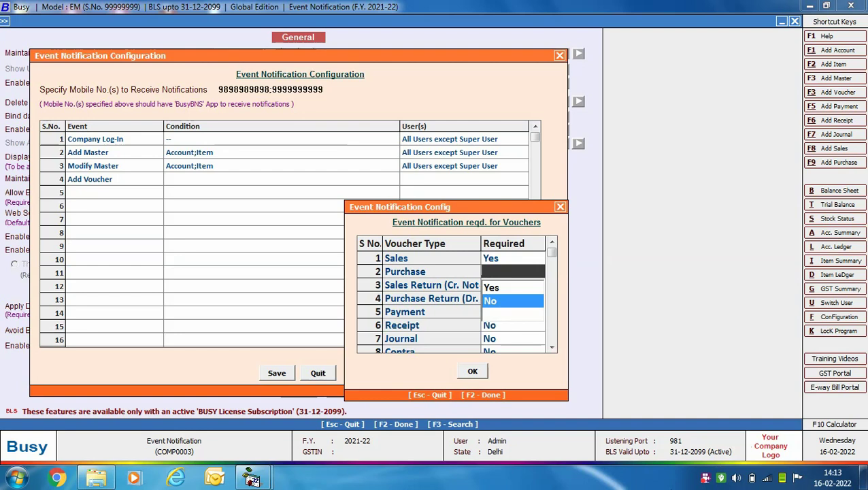
{"action": "key", "text": "Up"}
{"action": "key", "text": "Return"}
{"action": "key", "text": "Up"}
{"action": "key", "text": "Return"}
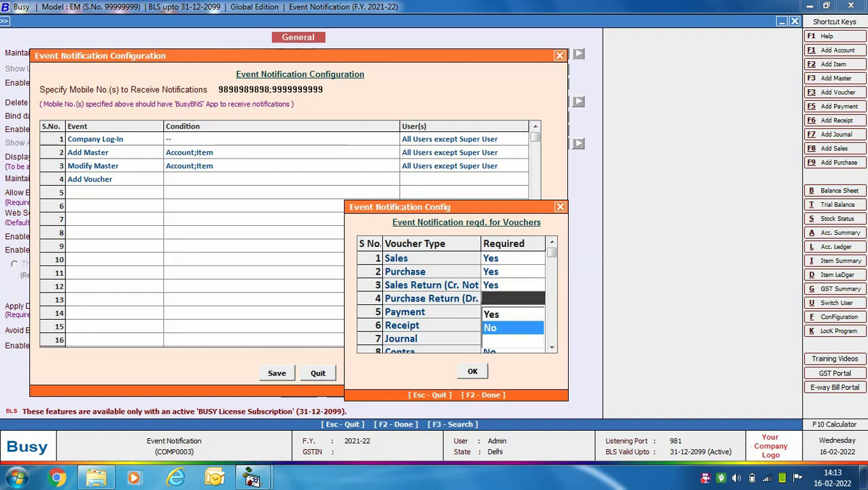
{"action": "key", "text": "Up"}
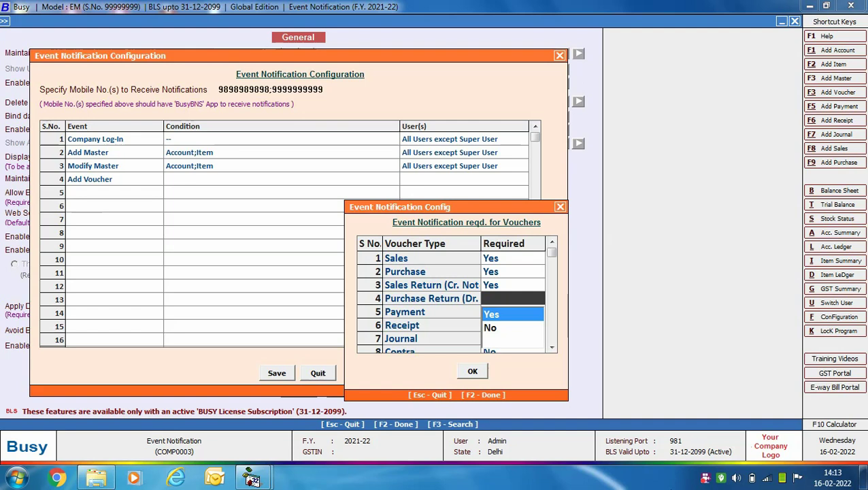
{"action": "key", "text": "Return"}
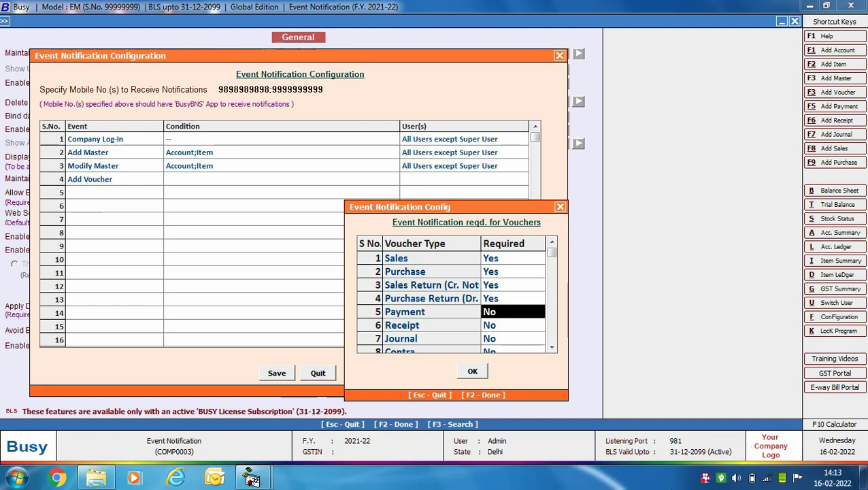
{"action": "left_click", "coordinate": [472, 371]}
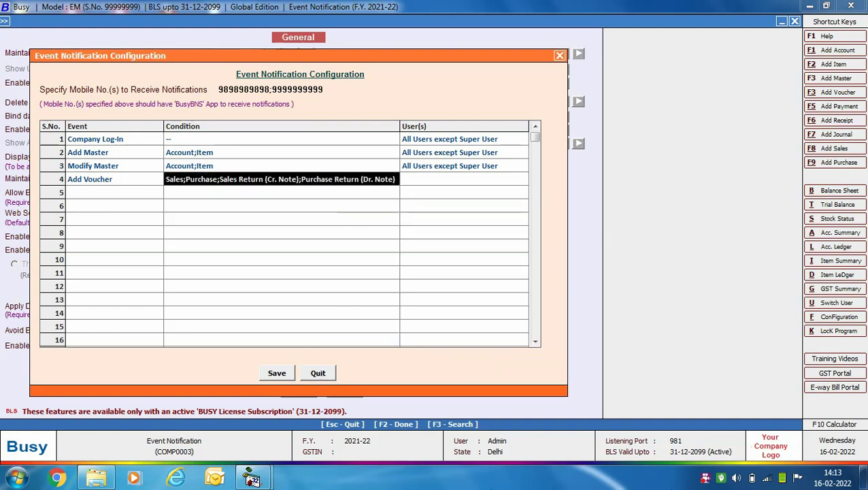
Assign row 4's Add Voucher event to All Users except Super User
{"action": "key", "text": "Return"}
{"action": "key", "text": "Down"}
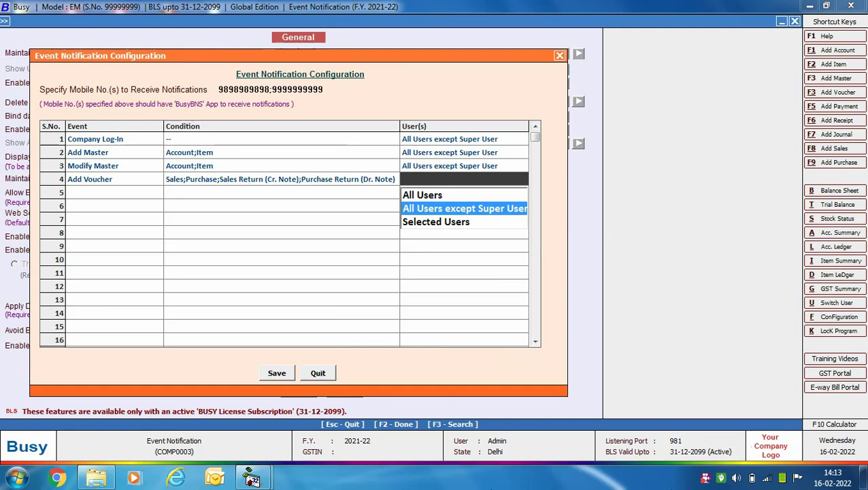
{"action": "key", "text": "Return"}
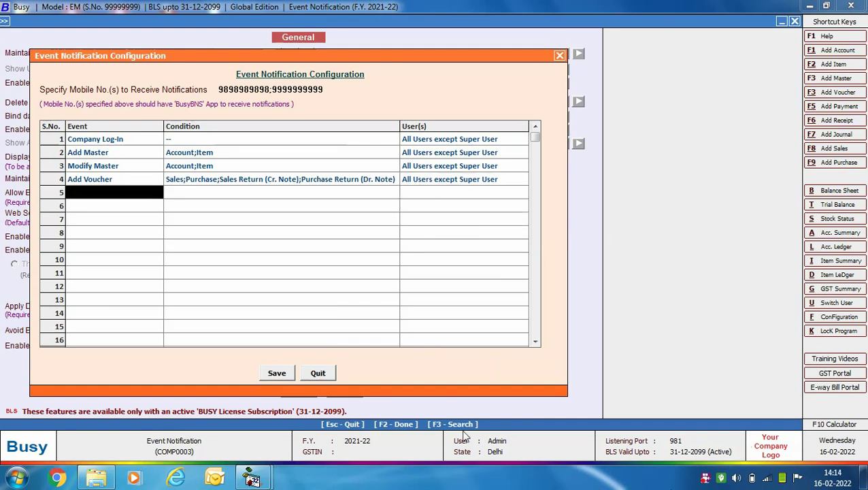
Save the notification and General feature settings, then close the company
{"action": "left_click", "coordinate": [262, 374]}
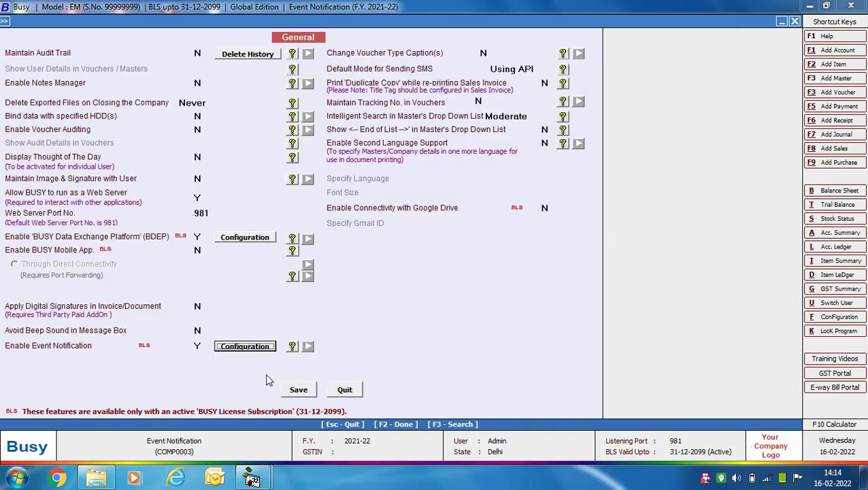
{"action": "left_click", "coordinate": [298, 389]}
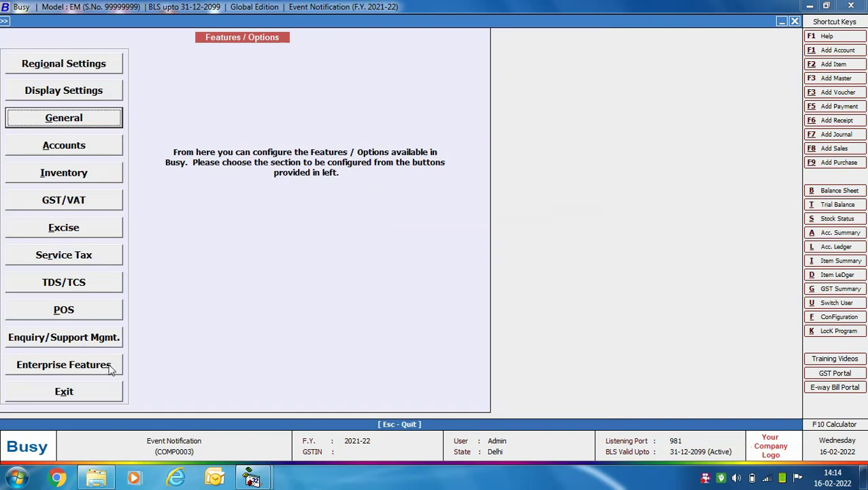
{"action": "left_click", "coordinate": [109, 397]}
{"action": "left_click", "coordinate": [34, 19]}
{"action": "left_click", "coordinate": [43, 34]}
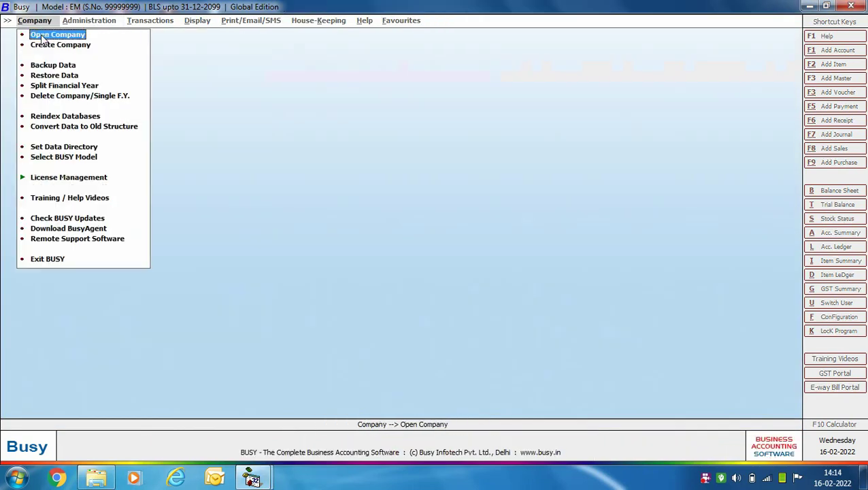
Open the Event Notification company, logging in with the other user's name and password
{"action": "left_click", "coordinate": [42, 34]}
{"action": "double_click", "coordinate": [53, 123]}
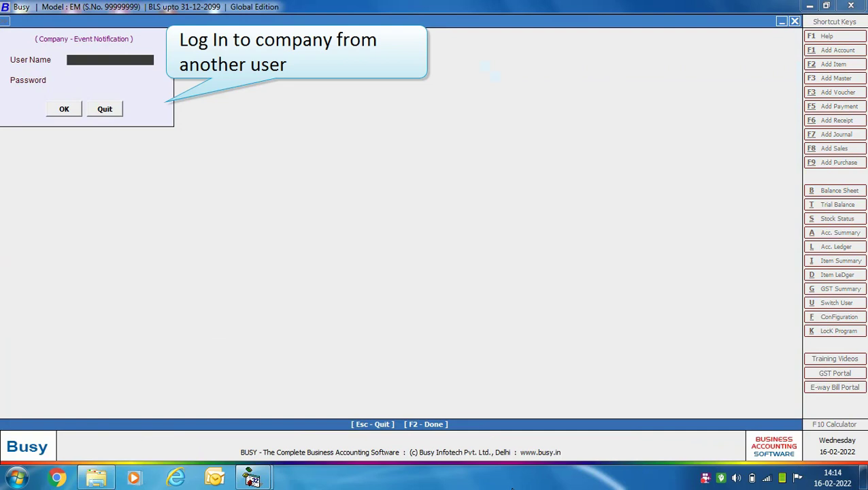
{"action": "type", "text": "Raman"}
{"action": "key", "text": "Return"}
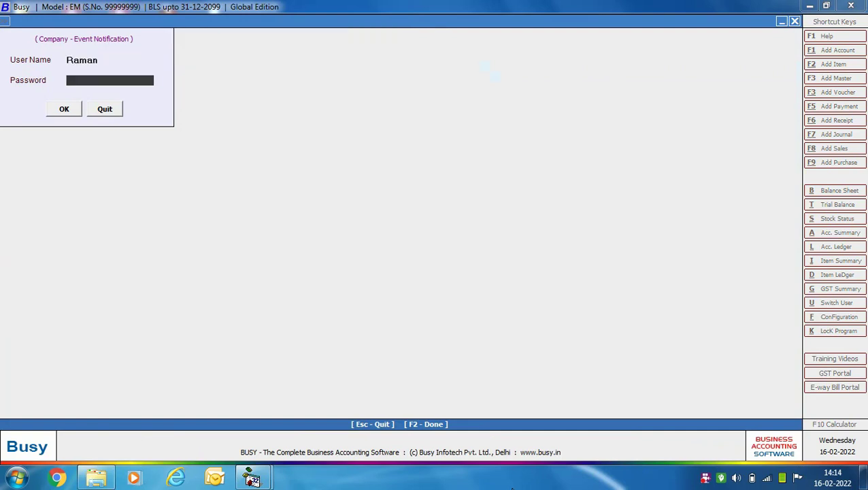
{"action": "type", "text": "*****"}
{"action": "key", "text": "Return"}
{"action": "key", "text": "Return"}
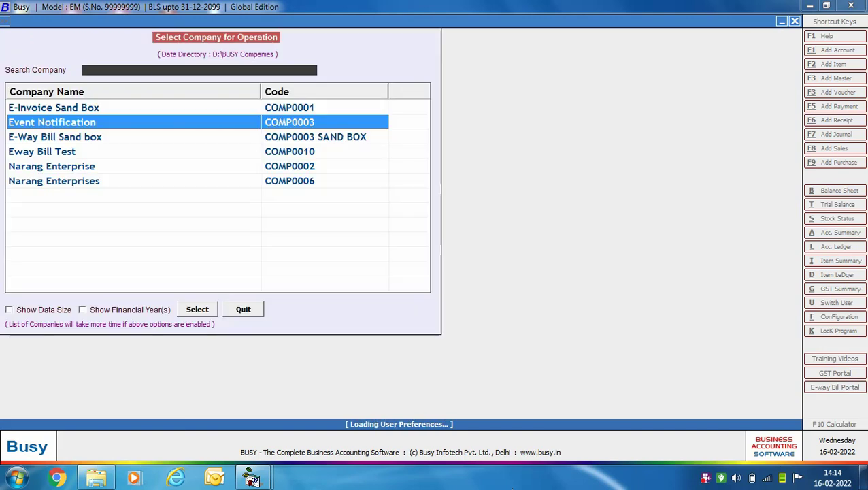
{"action": "key", "text": "Return"}
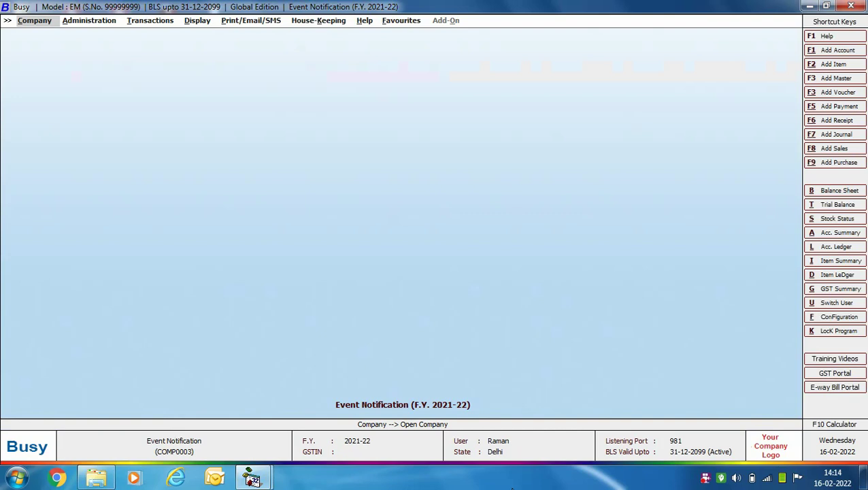
Add the account 'Shivam Enterprises' under Sundry Debtors and save it
{"action": "key", "text": "Right"}
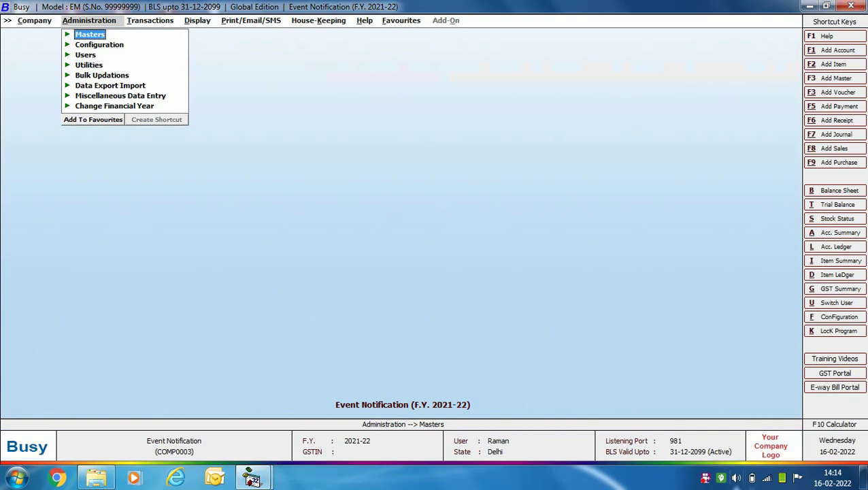
{"action": "key", "text": "F1"}
{"action": "type", "text": "Shivam Enterprises"}
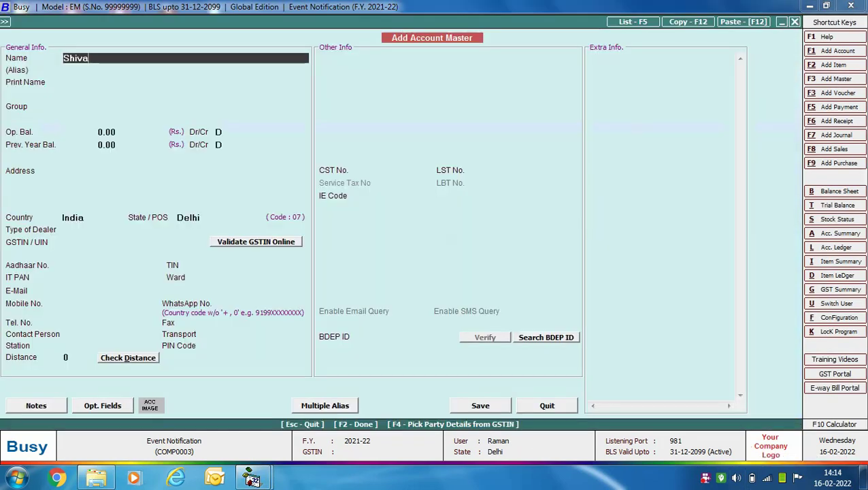
{"action": "key", "text": "Return"}
{"action": "key", "text": "Return"}
{"action": "key", "text": "Return"}
{"action": "type", "text": "Sun"}
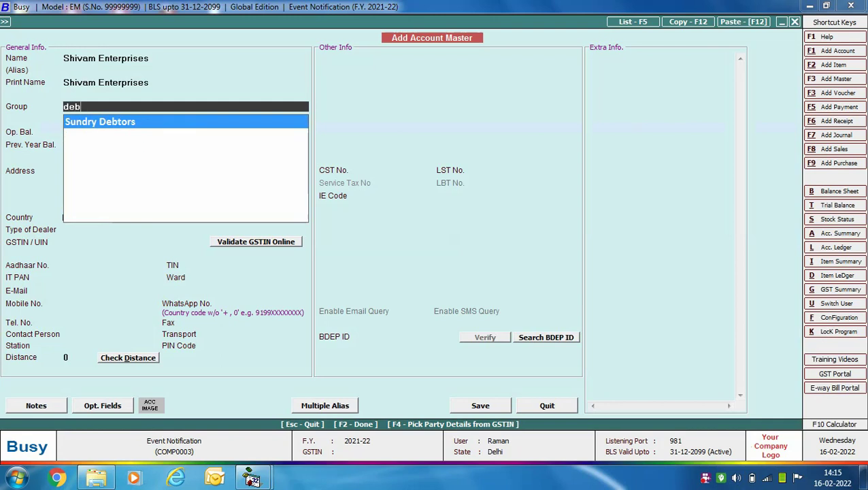
{"action": "key", "text": "Return"}
{"action": "key", "text": "F2"}
{"action": "key", "text": "Escape"}
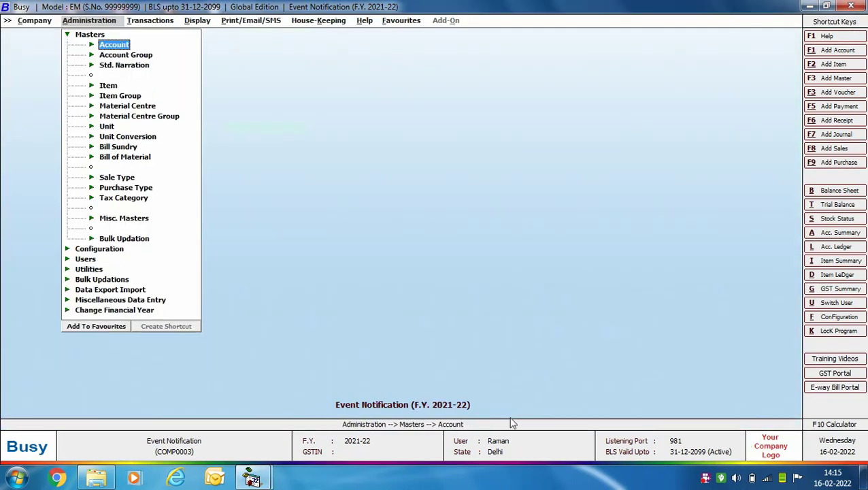
Change the item named Item's tax category to GST 12% and save it
{"action": "key", "text": "Down"}
{"action": "key", "text": "Down"}
{"action": "key", "text": "Down"}
{"action": "key", "text": "Return"}
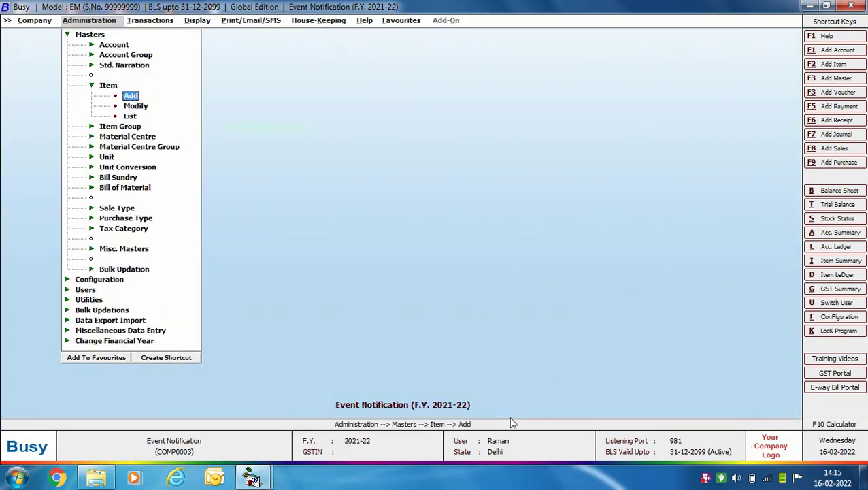
{"action": "key", "text": "Down"}
{"action": "key", "text": "Return"}
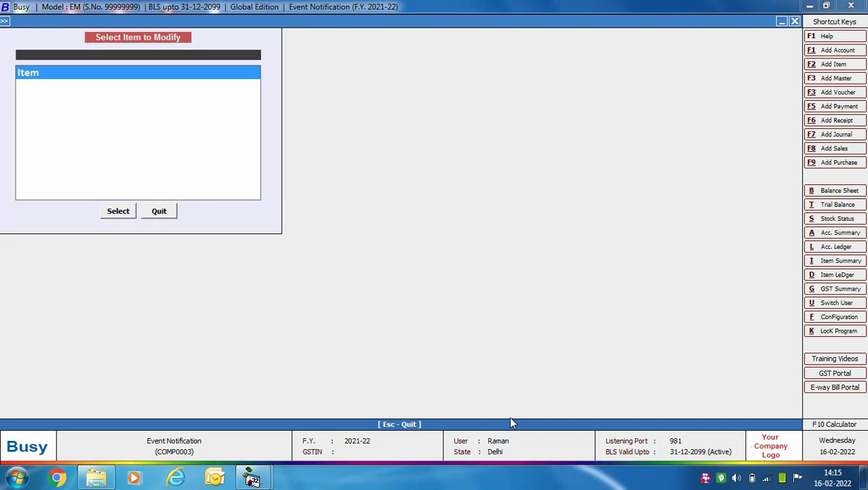
{"action": "key", "text": "Return"}
{"action": "key", "text": "Return"}
{"action": "key", "text": "Return"}
{"action": "key", "text": "Return"}
{"action": "key", "text": "Return"}
{"action": "key", "text": "Return"}
{"action": "key", "text": "Return"}
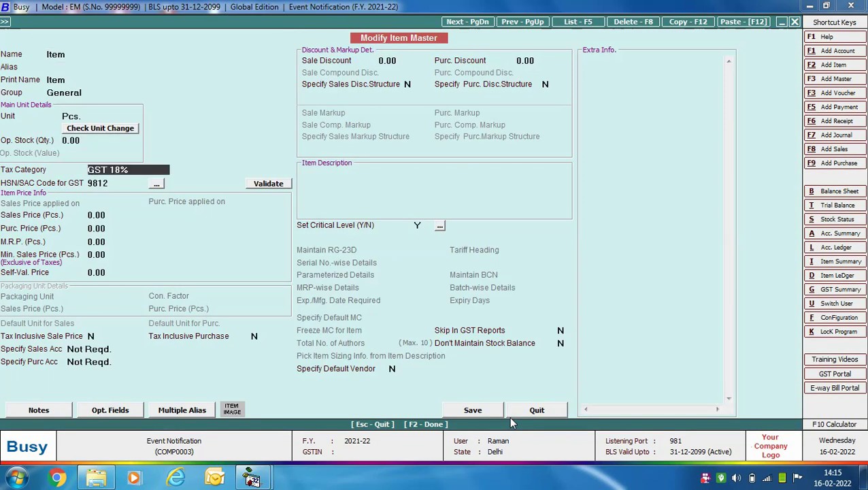
{"action": "type", "text": "gst"}
{"action": "key", "text": "Return"}
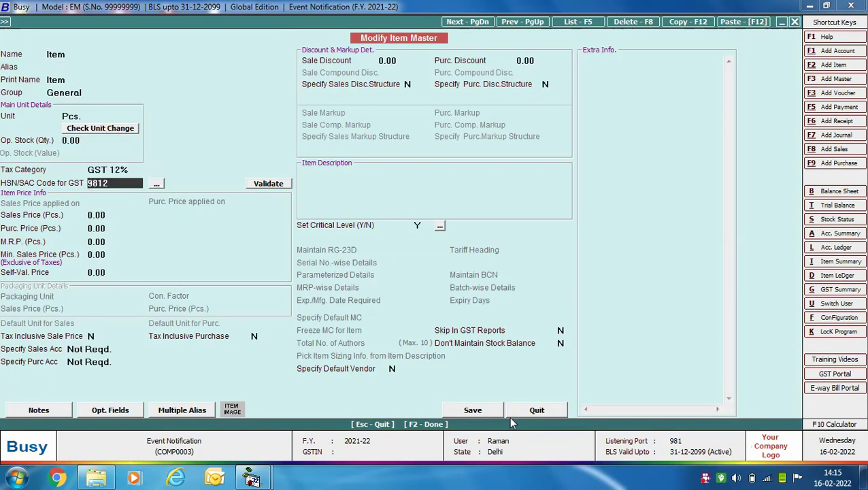
{"action": "key", "text": "F2"}
{"action": "key", "text": "Return"}
{"action": "key", "text": "Escape"}
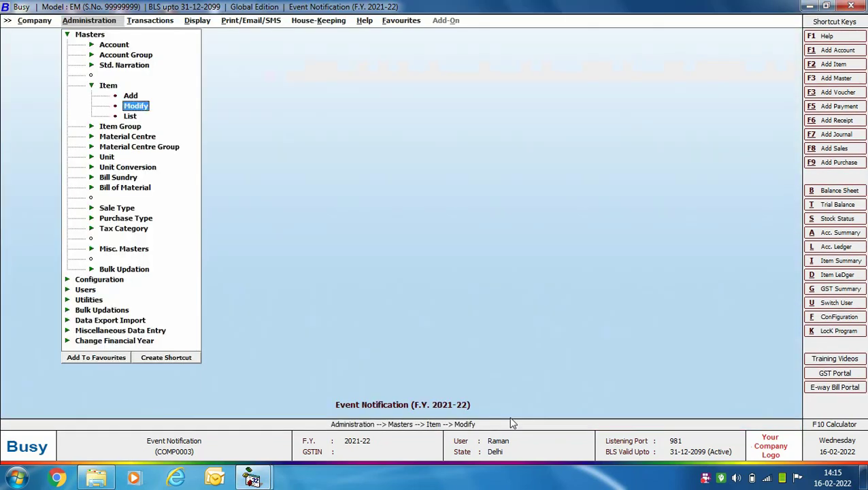
{"action": "key", "text": "Escape"}
{"action": "key", "text": "Right"}
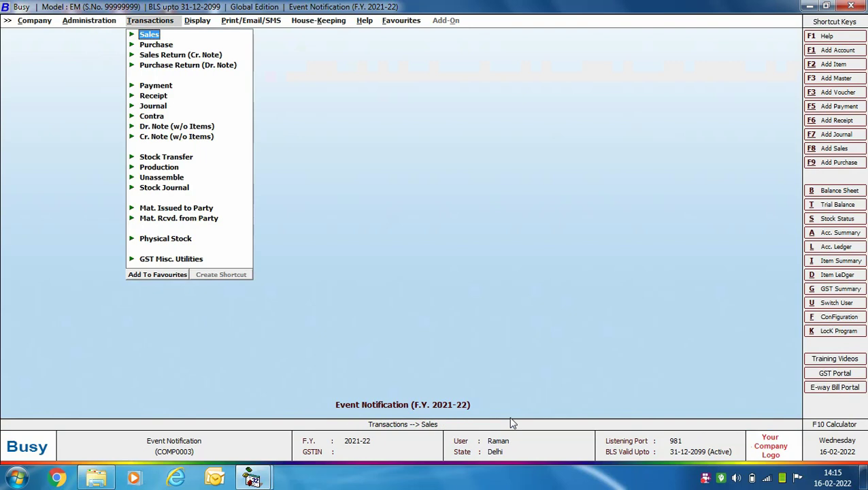
Start a new sales voucher for Shivam Enterprises with 100 Pcs of Item at 100 each
{"action": "key", "text": "Return"}
{"action": "key", "text": "Return"}
{"action": "key", "text": "Return"}
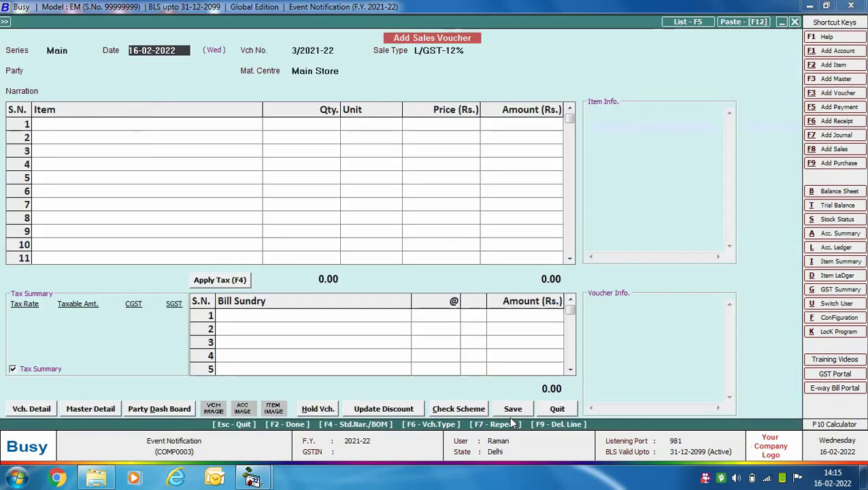
{"action": "key", "text": "Return"}
{"action": "key", "text": "Return"}
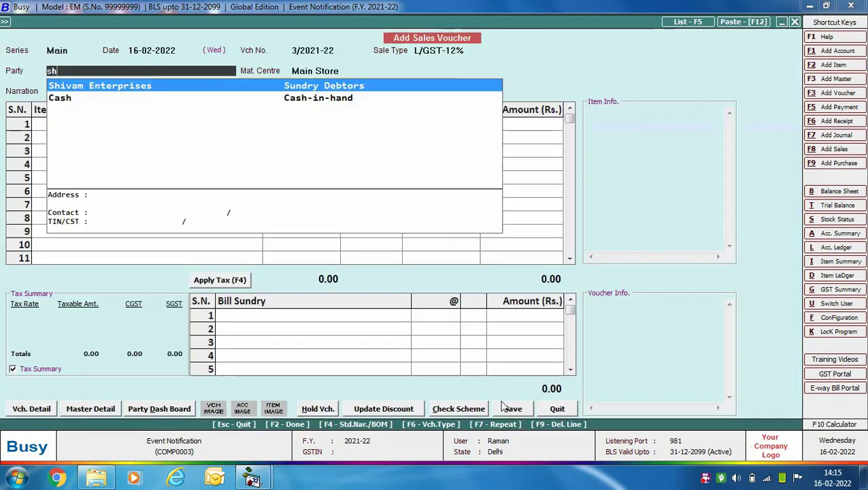
{"action": "type", "text": "s"}
{"action": "key", "text": "Return"}
{"action": "key", "text": "Return"}
{"action": "key", "text": "Return"}
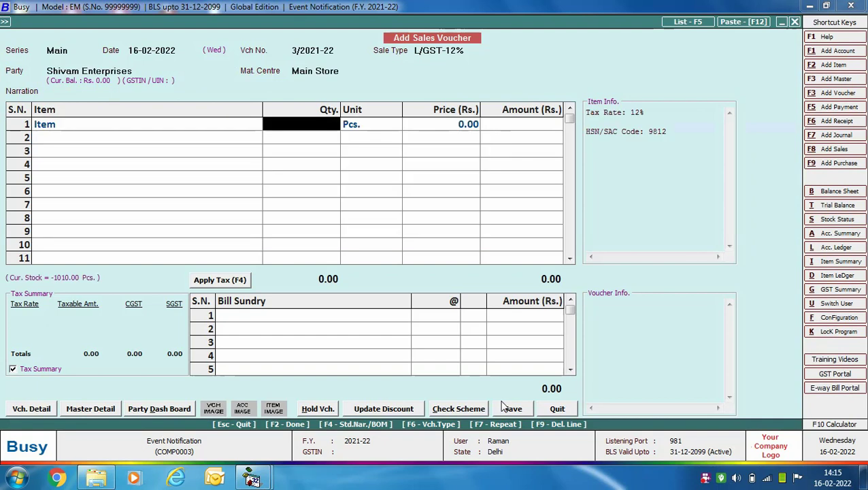
{"action": "type", "text": "100"}
{"action": "key", "text": "Return"}
{"action": "key", "text": "Return"}
{"action": "type", "text": "100"}
{"action": "key", "text": "Return"}
{"action": "key", "text": "Return"}
{"action": "key", "text": "Return"}
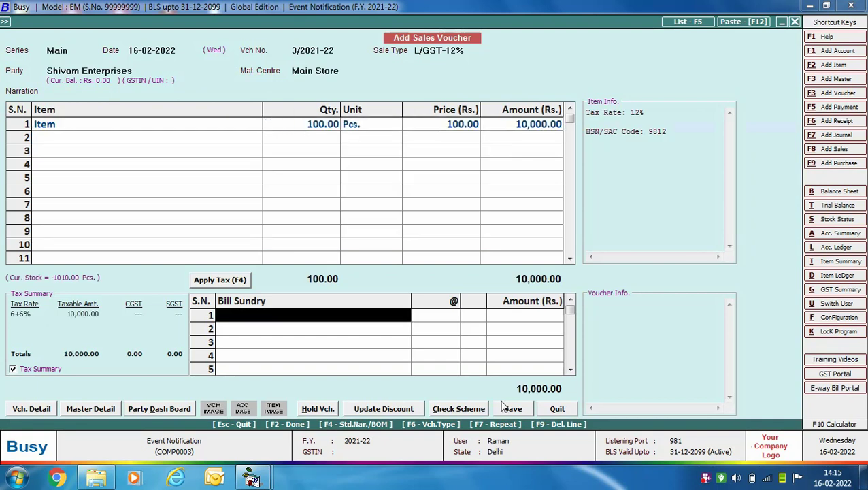
Save the 11,200.00 sales voucher without printing the invoice and close the sales screens
{"action": "left_click", "coordinate": [503, 406]}
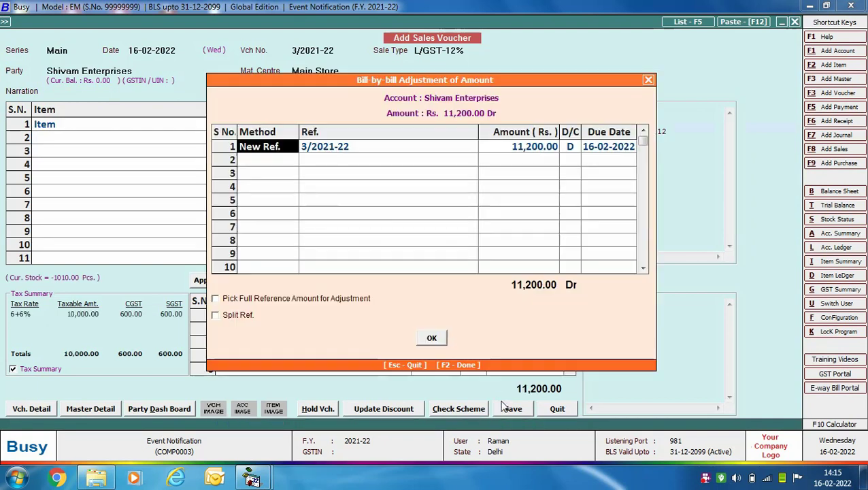
{"action": "key", "text": "Return"}
{"action": "key", "text": "Return"}
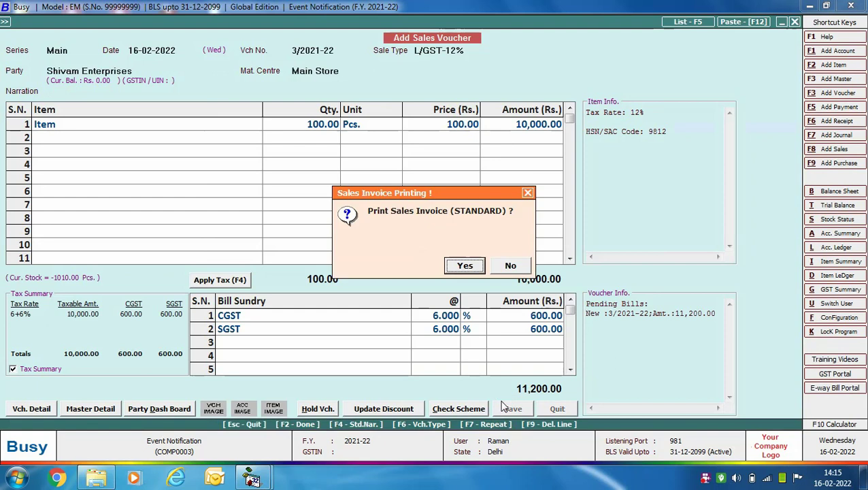
{"action": "key", "text": "Right"}
{"action": "key", "text": "Return"}
{"action": "key", "text": "Escape"}
{"action": "key", "text": "Escape"}
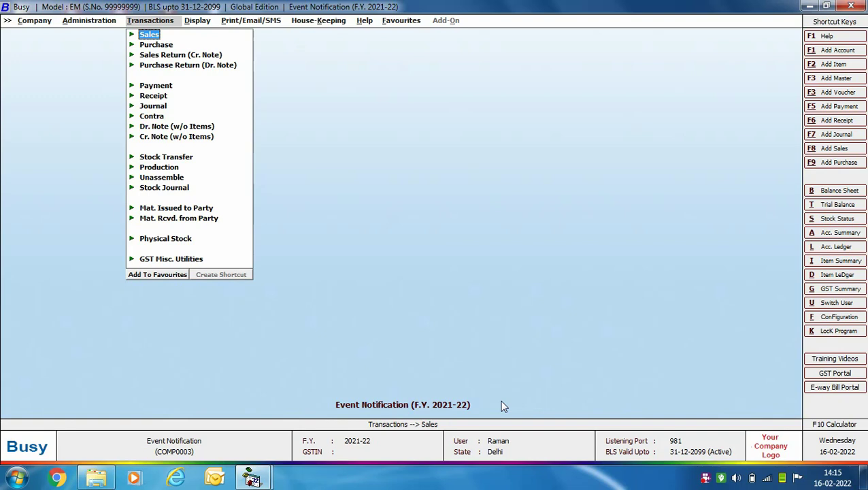
{"action": "key", "text": "Escape"}
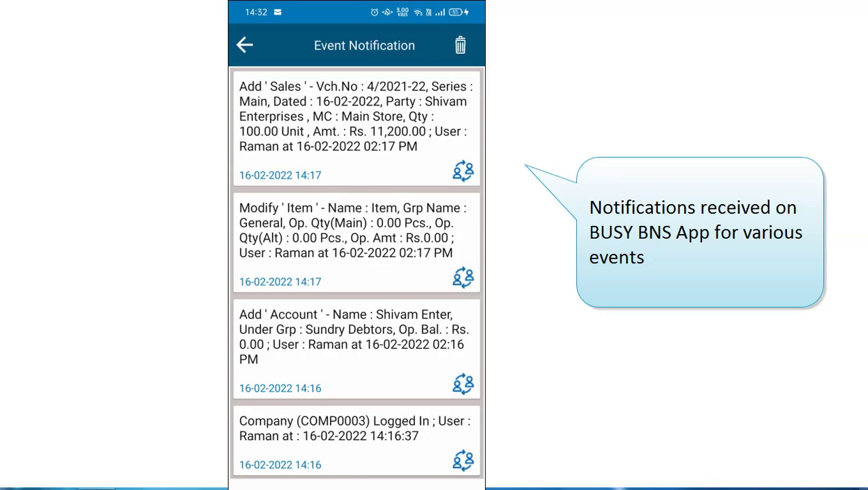